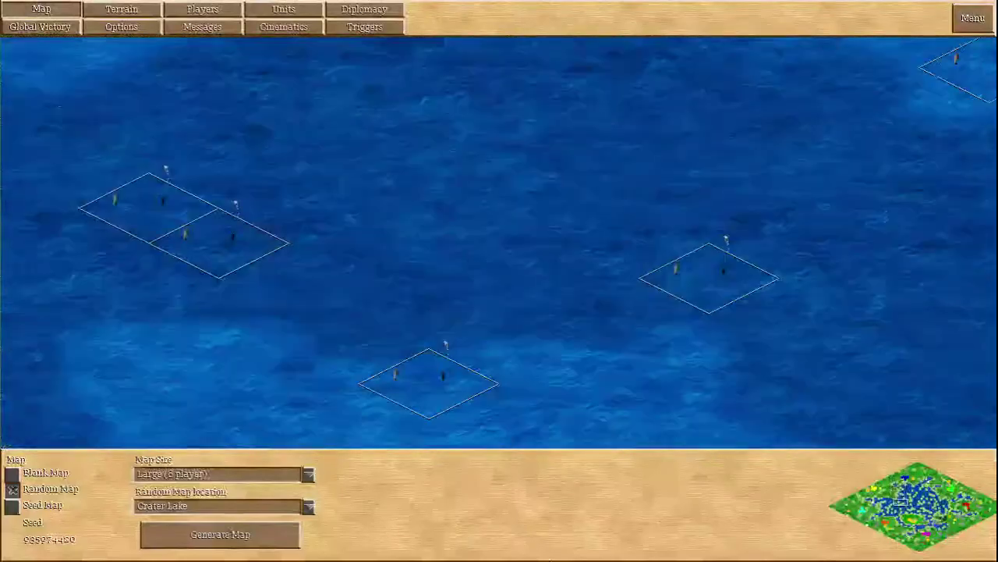
- Switch to gamedata_x1.drs in Notepad and highlight the create_land line under the CREATE THE SPIRE comment
key(super)
click(649, 550)
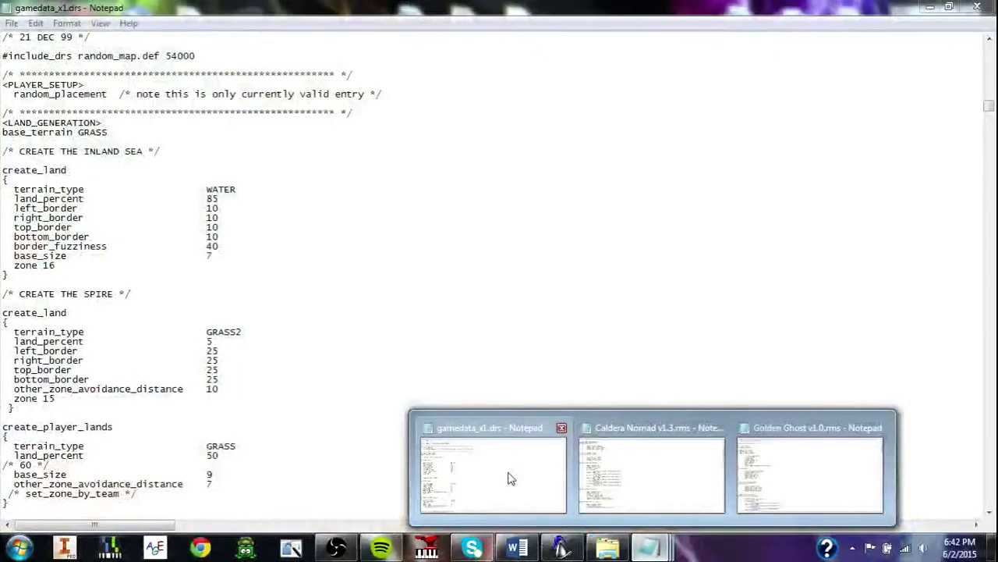
click(508, 477)
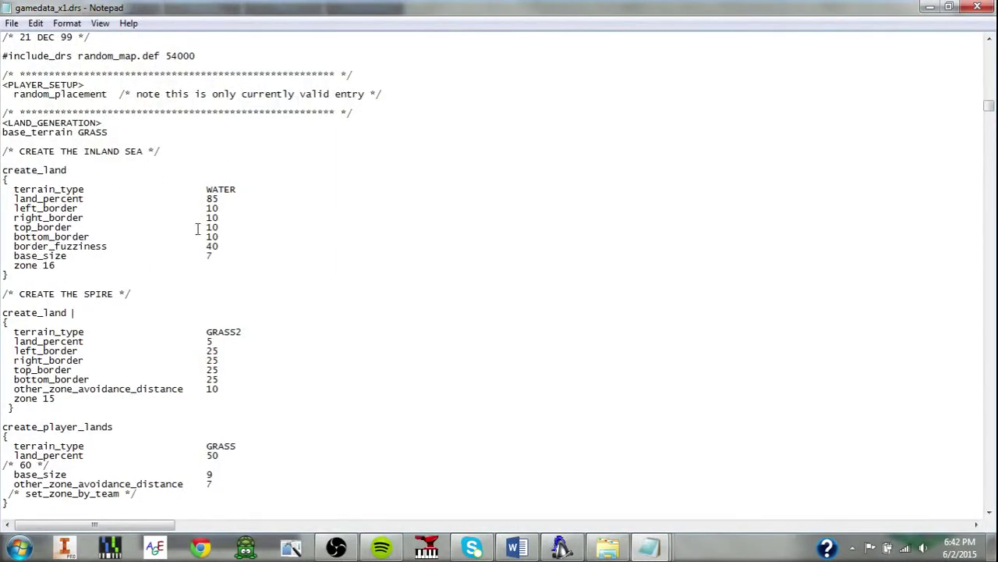
drag(77, 315, 3, 307)
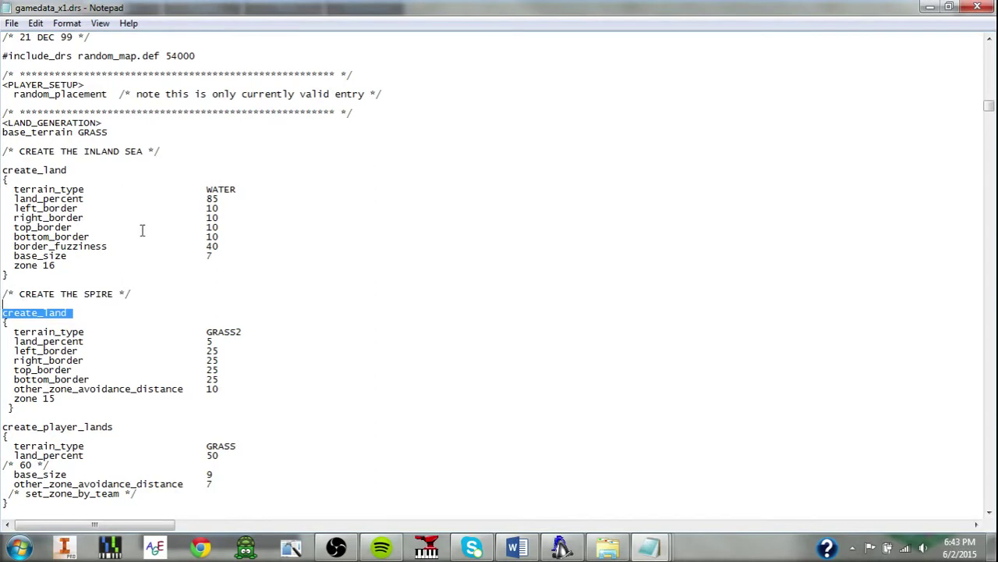
- Return to the Age of Empires II scenario editor and examine the central island of the Crater Lake map
click(560, 548)
mouse_move(568, 11)
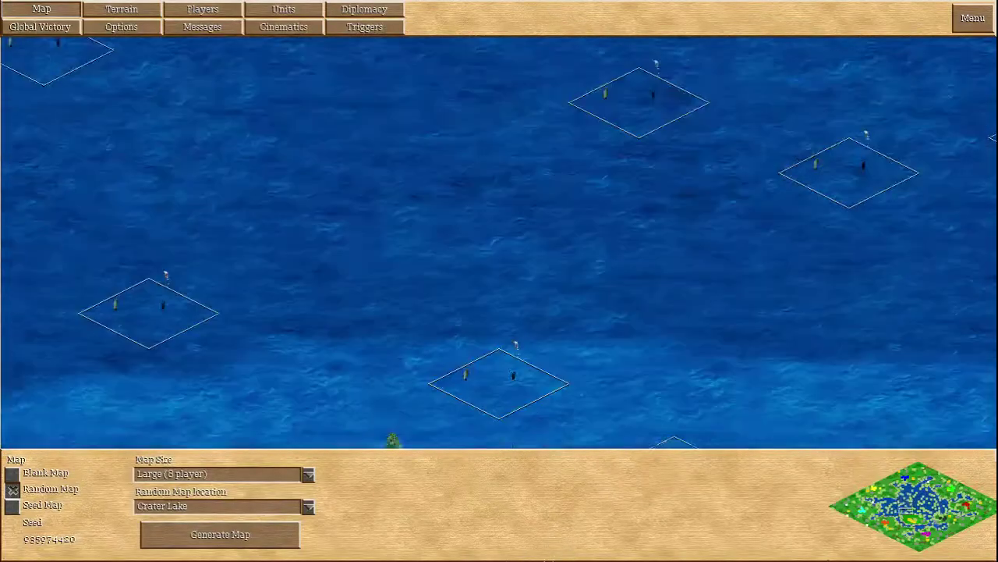
mouse_move(449, 560)
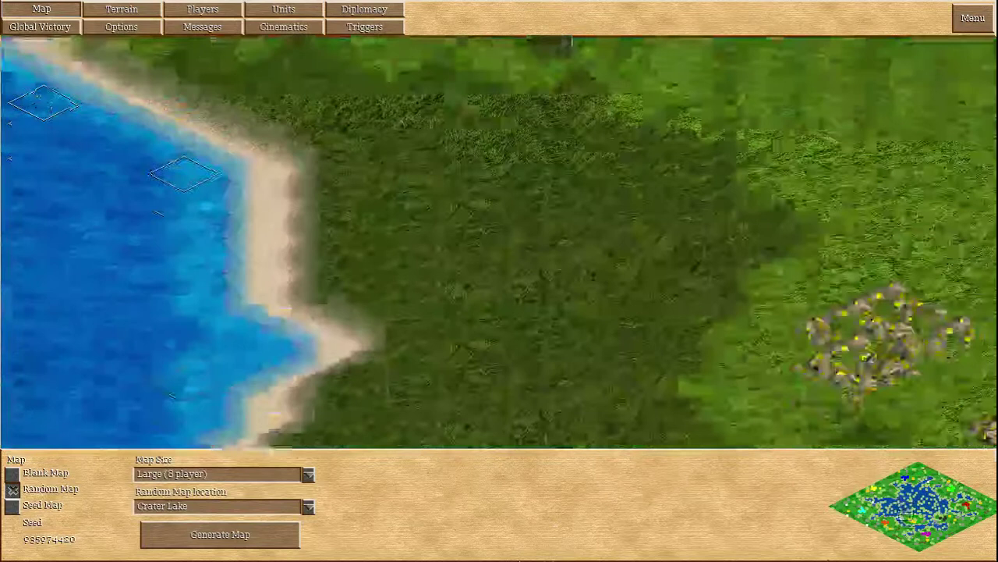
mouse_move(320, 1)
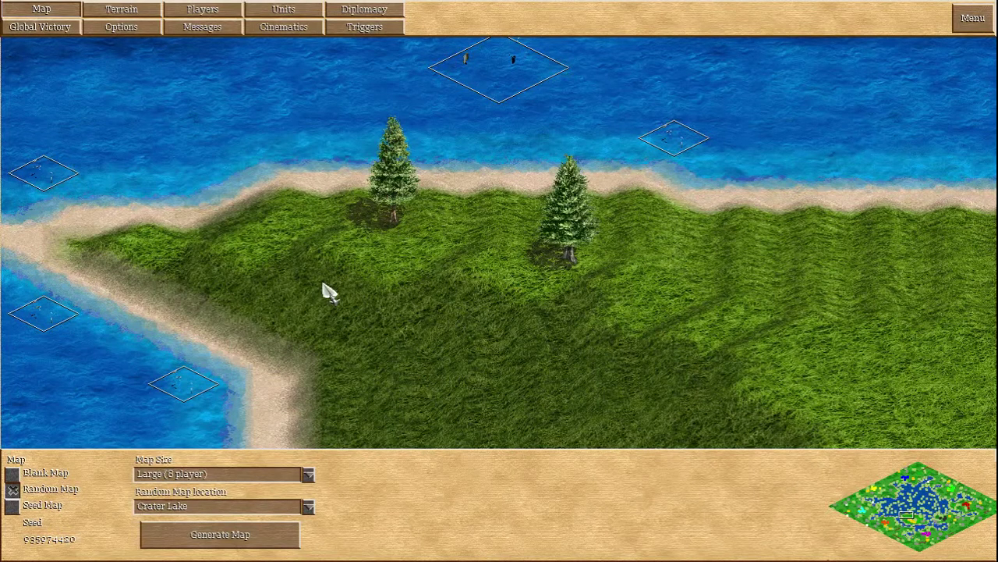
mouse_move(263, 10)
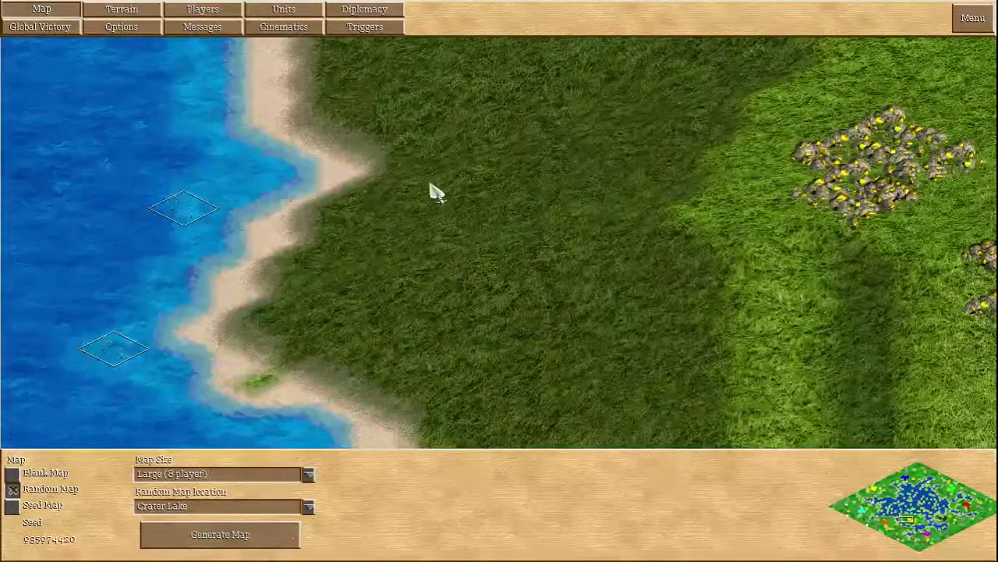
mouse_move(626, 11)
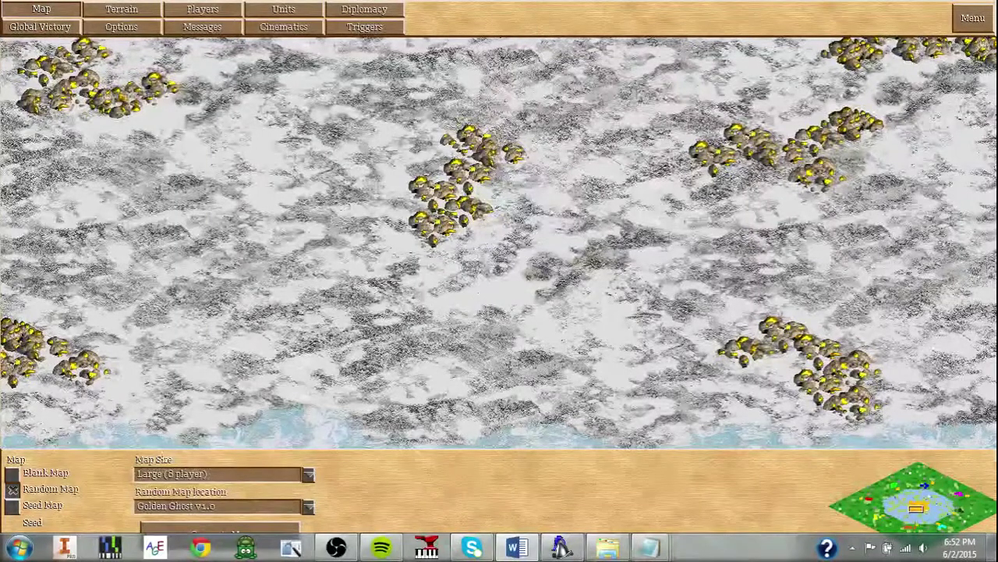
- Inspect the snowy gold area and surrounding ice in the middle of the Golden Ghost v1.0 map
click(616, 236)
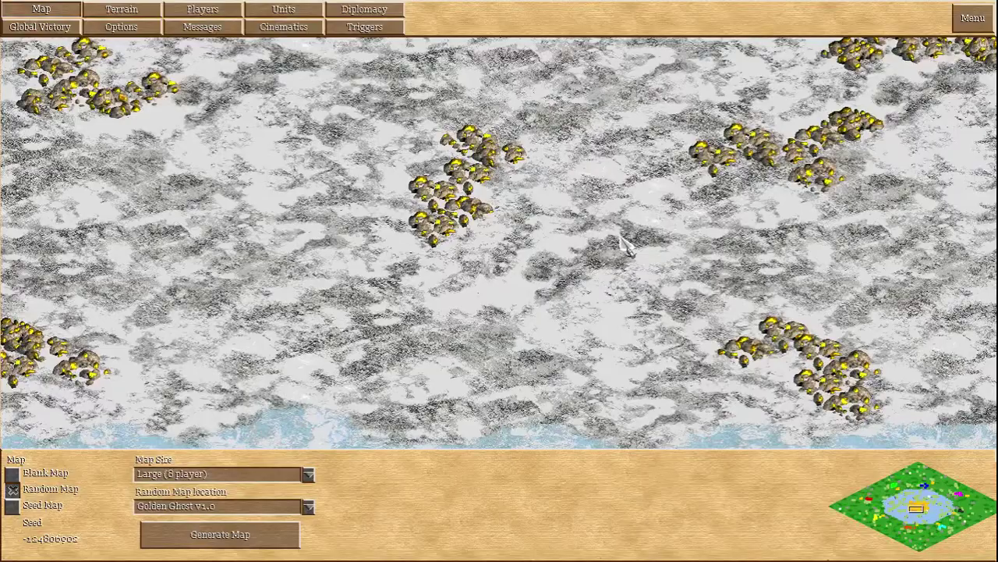
mouse_move(624, 1)
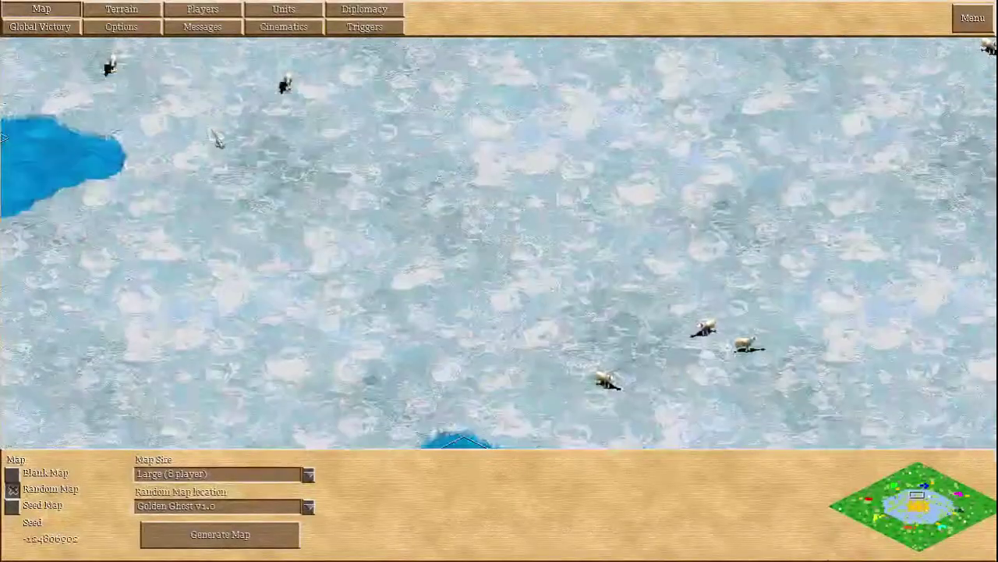
scroll(387, 253, down, 3)
scroll(388, 254, up, 1)
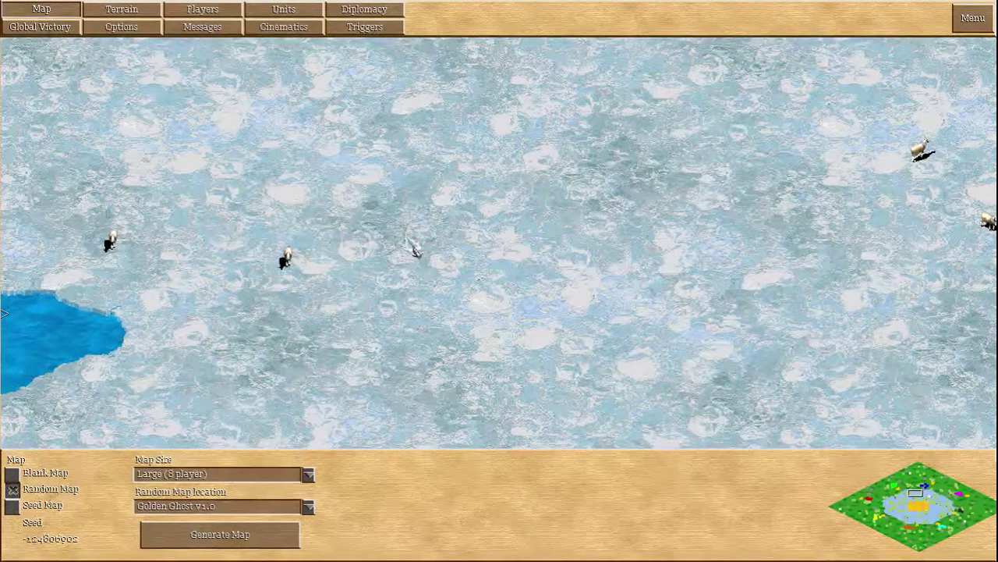
- Switch to Golden Ghost v1.0.rms in Notepad and highlight the create_land block that uses ICY_BEACH terrain
key(super)
click(649, 548)
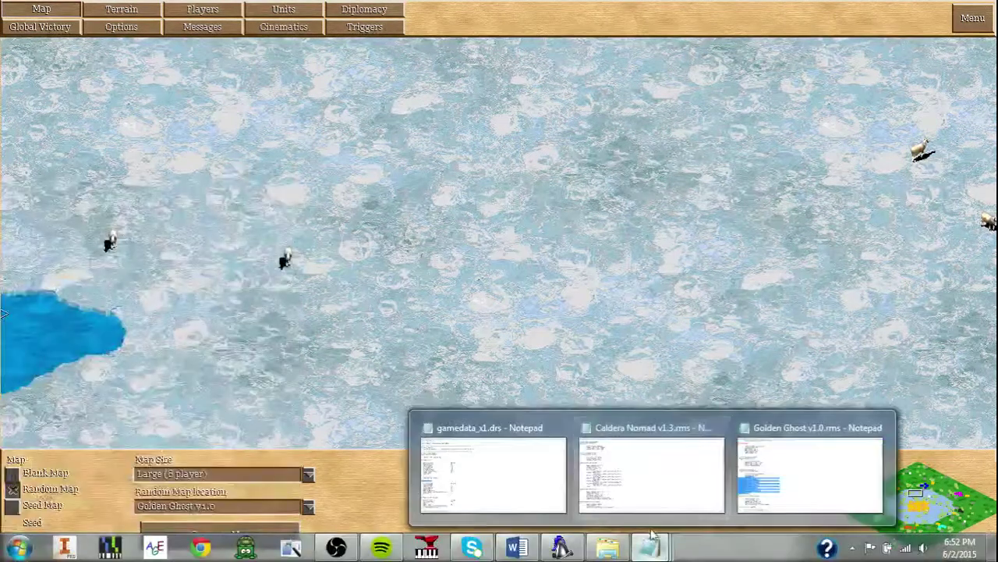
click(825, 494)
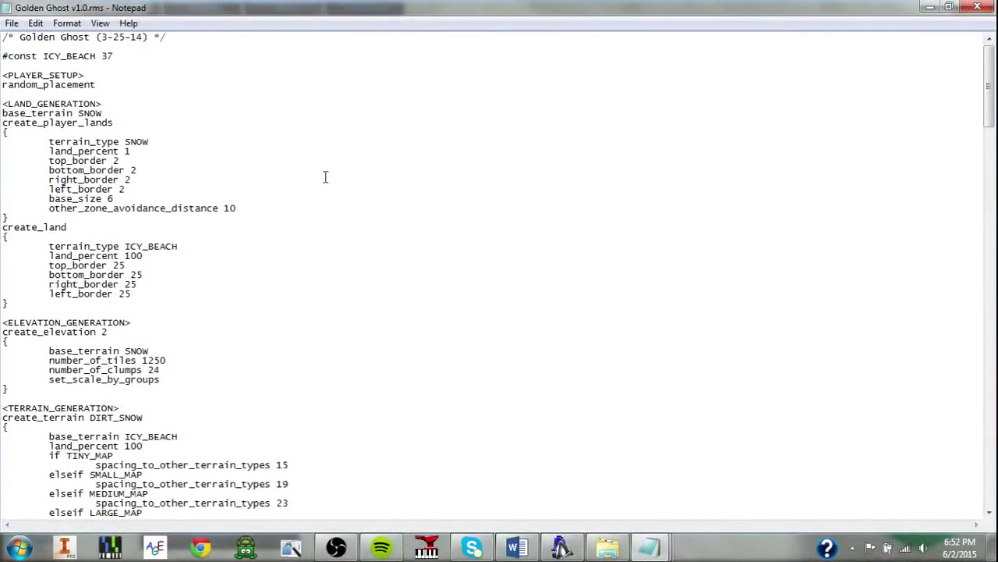
drag(19, 305, 3, 227)
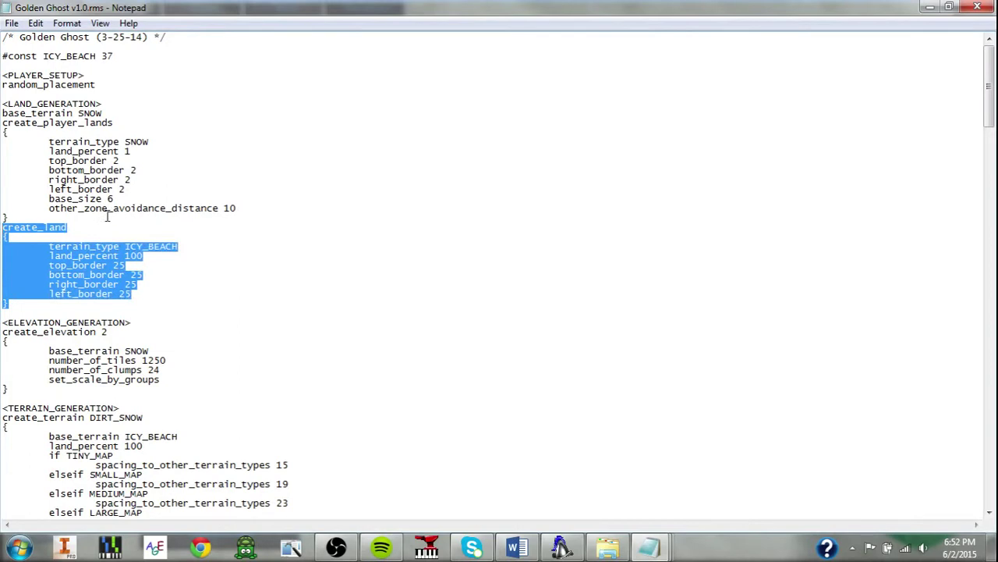
- Highlight the spacing_to_other_terrain_types lines for each map size in the DIRT_SNOW create_terrain block
click(220, 207)
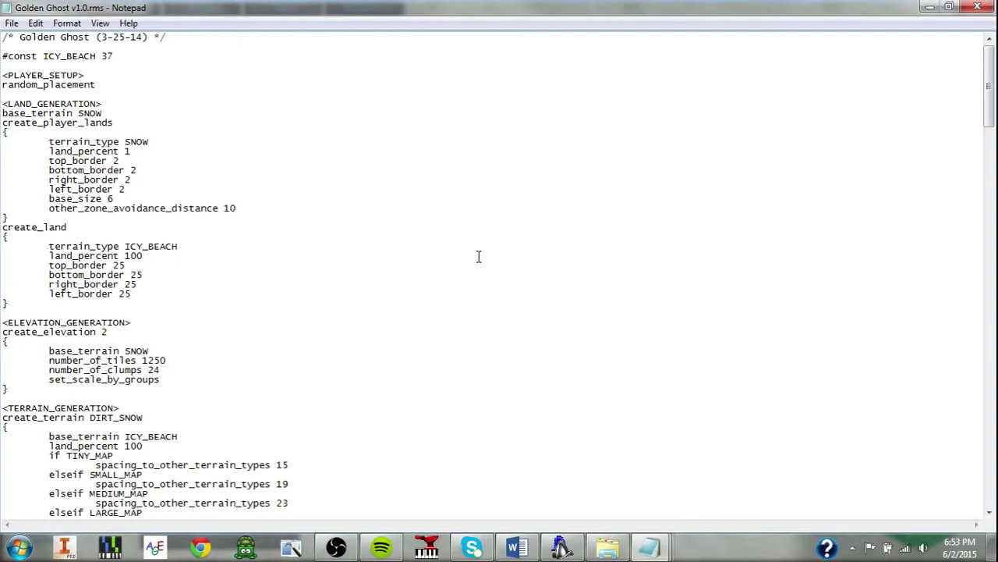
scroll(485, 258, down, 8)
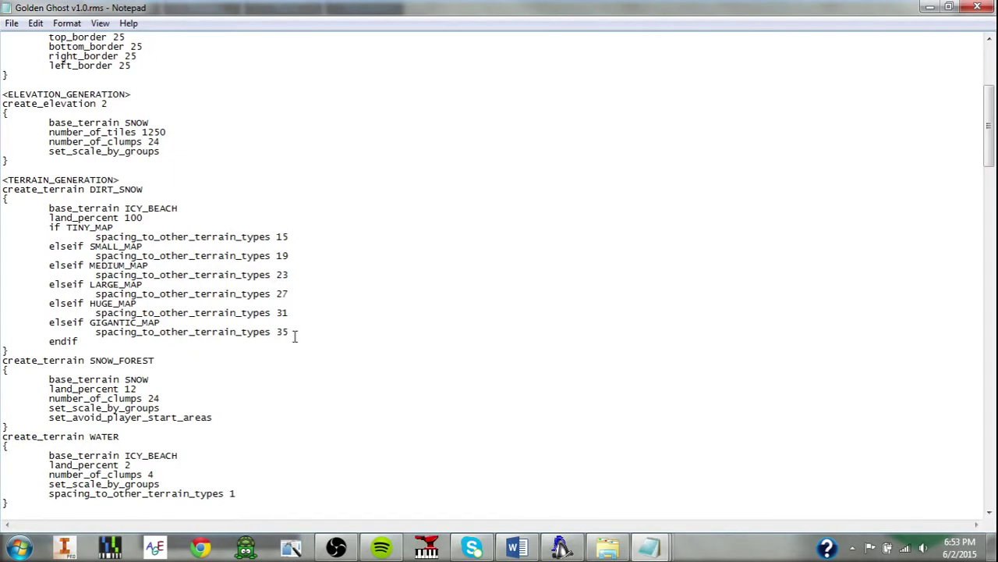
drag(295, 335, 46, 232)
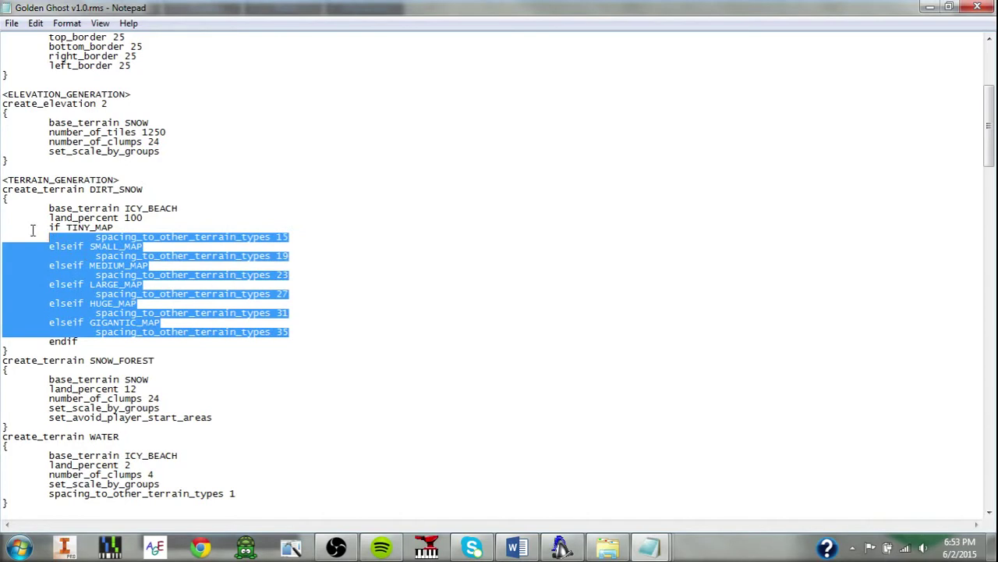
- Switch back to the scenario editor and examine the border between ice and central snow on the Golden Ghost map
click(561, 547)
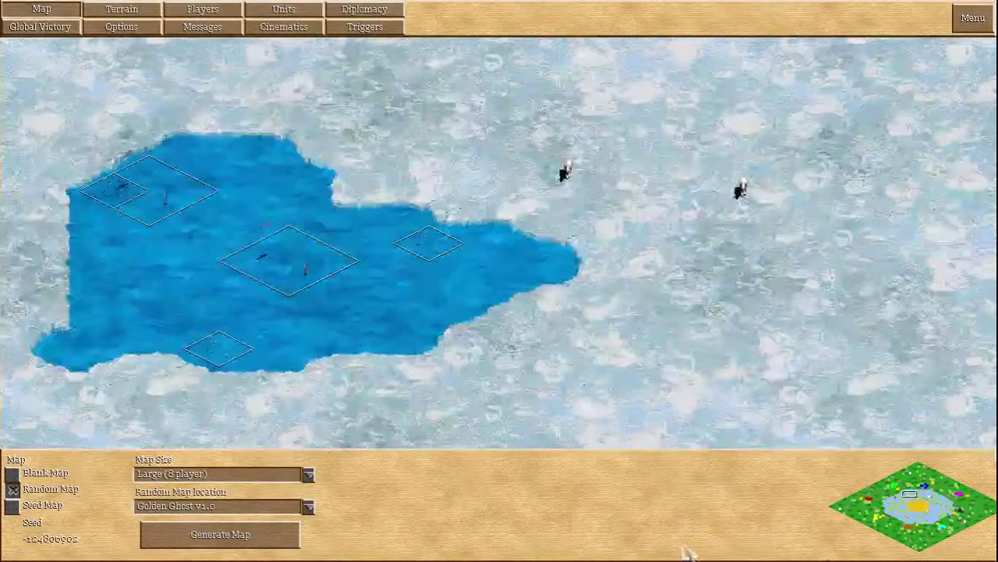
click(910, 493)
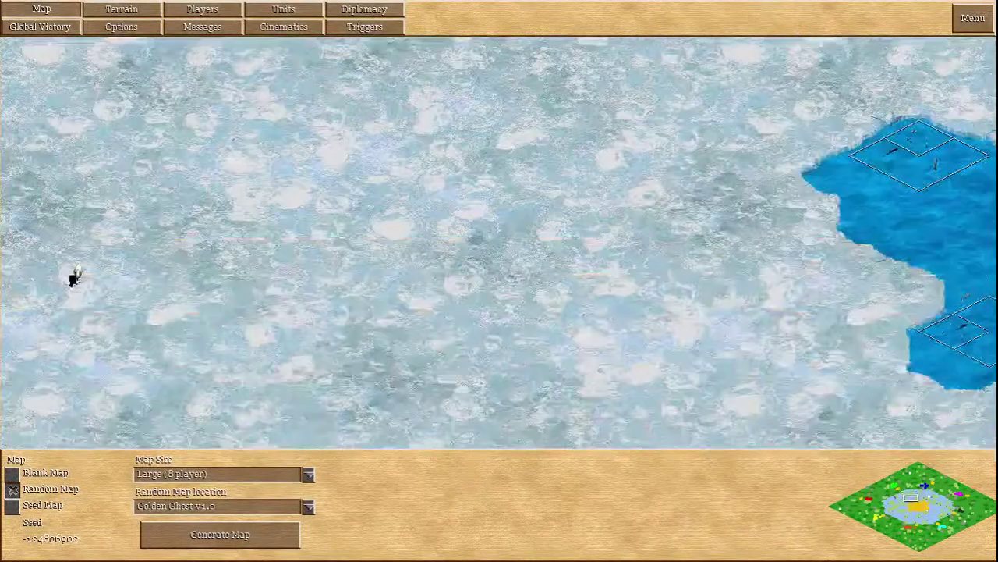
key(Down)
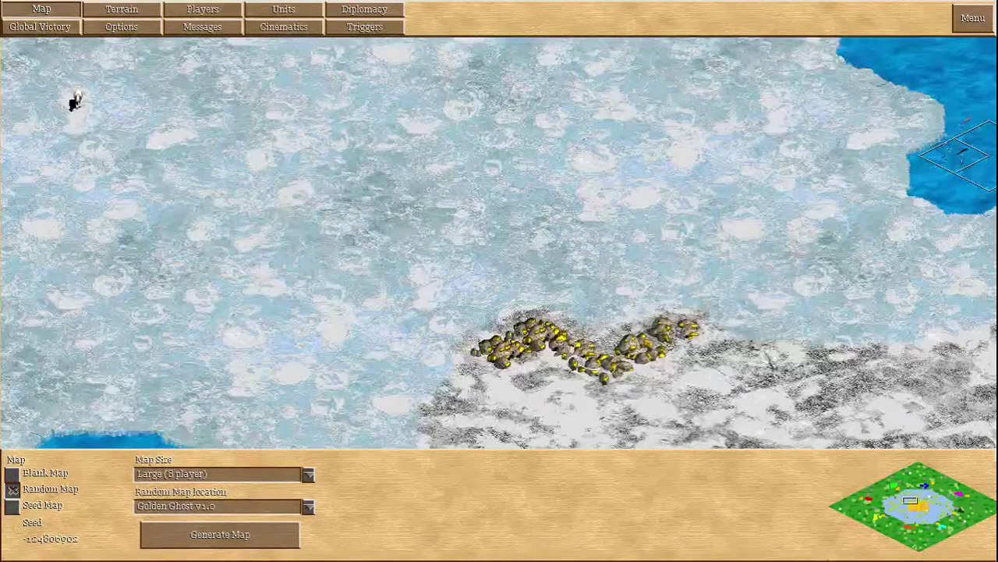
click(910, 507)
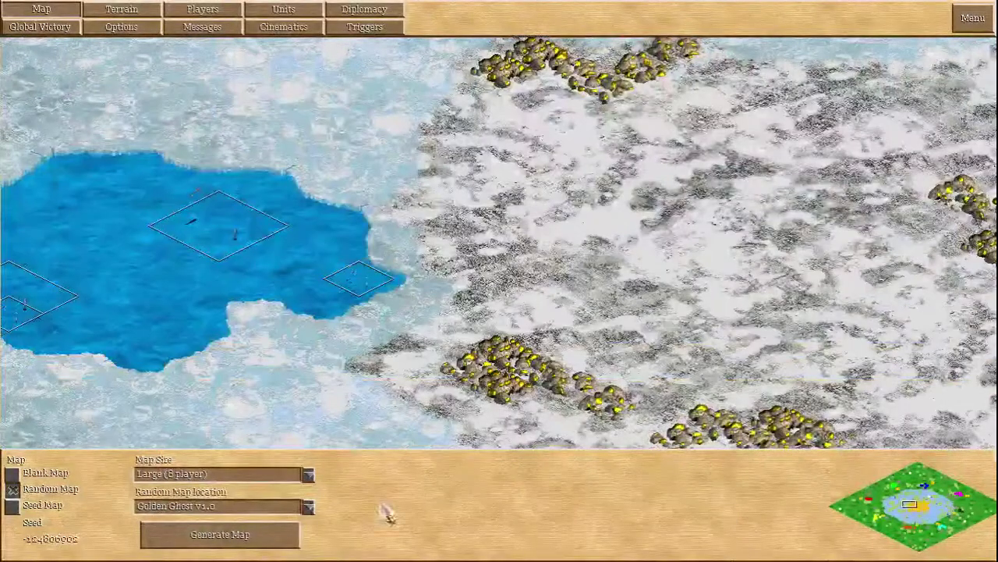
- Generate a large Crater Lake random map and inspect its central island
click(310, 506)
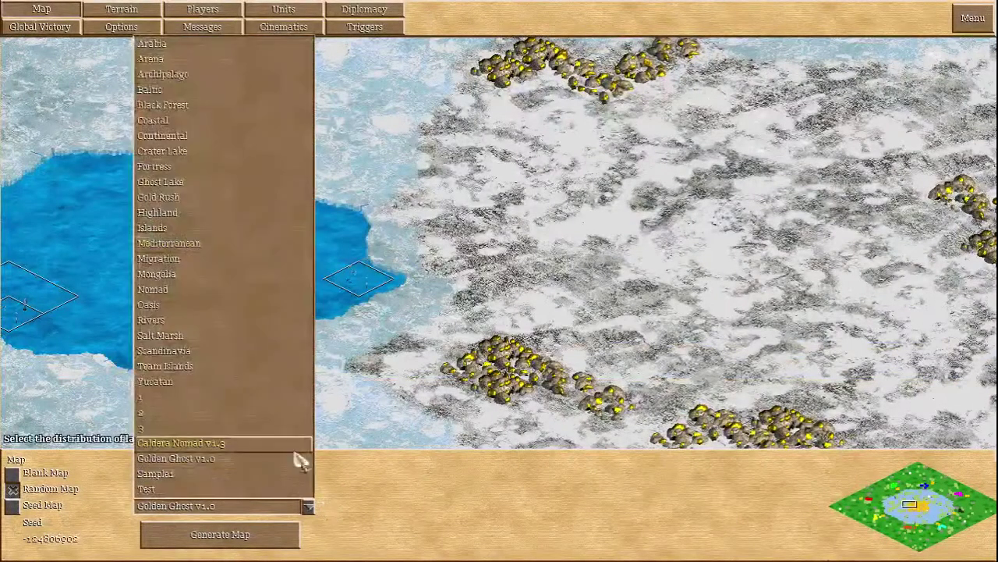
click(184, 152)
click(271, 545)
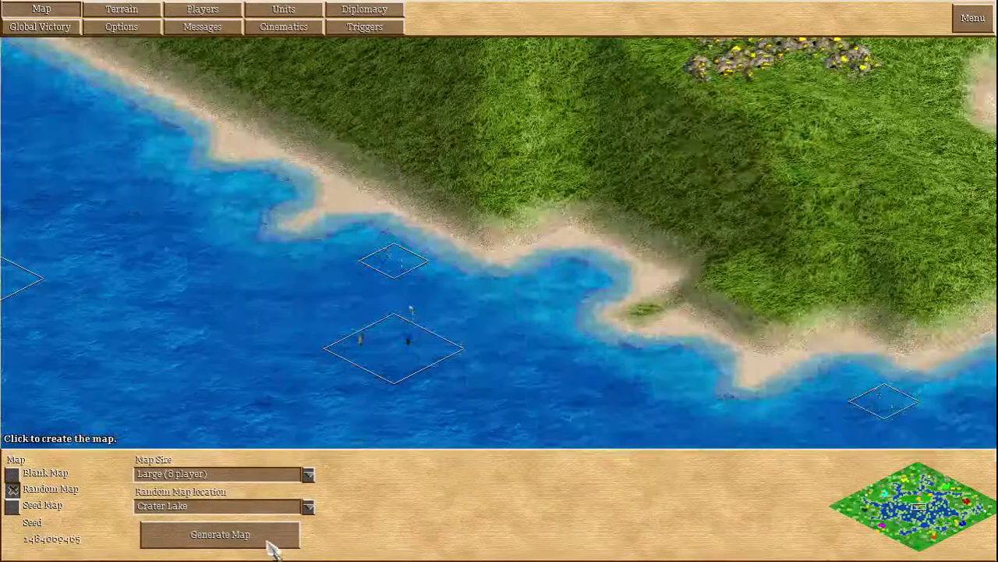
mouse_move(519, 11)
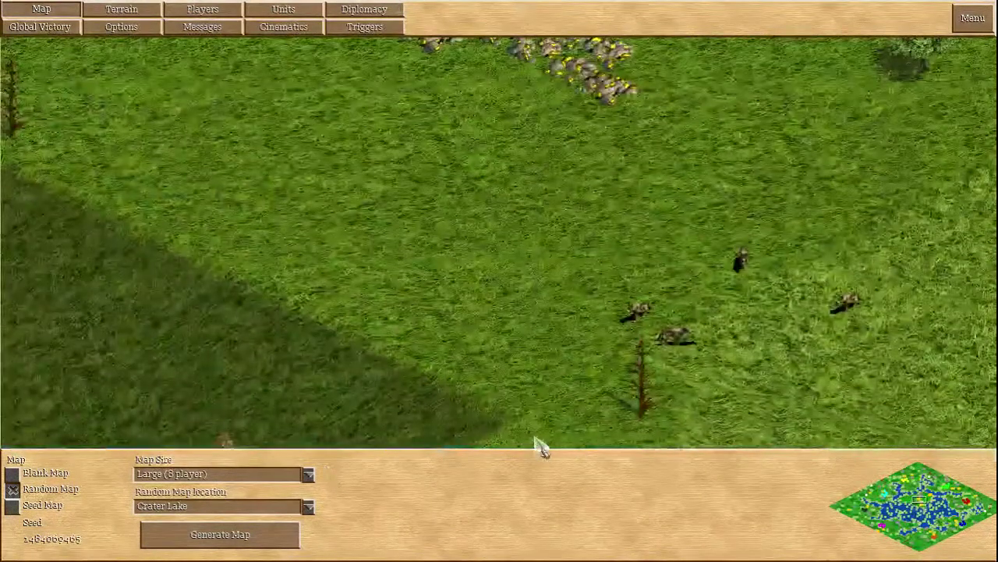
mouse_move(499, 559)
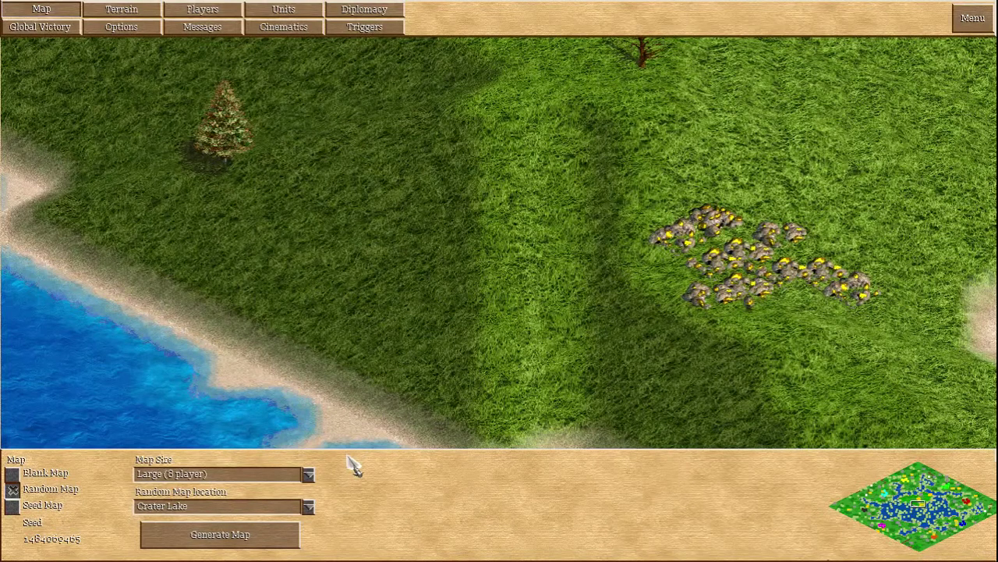
key(super)
key(super)
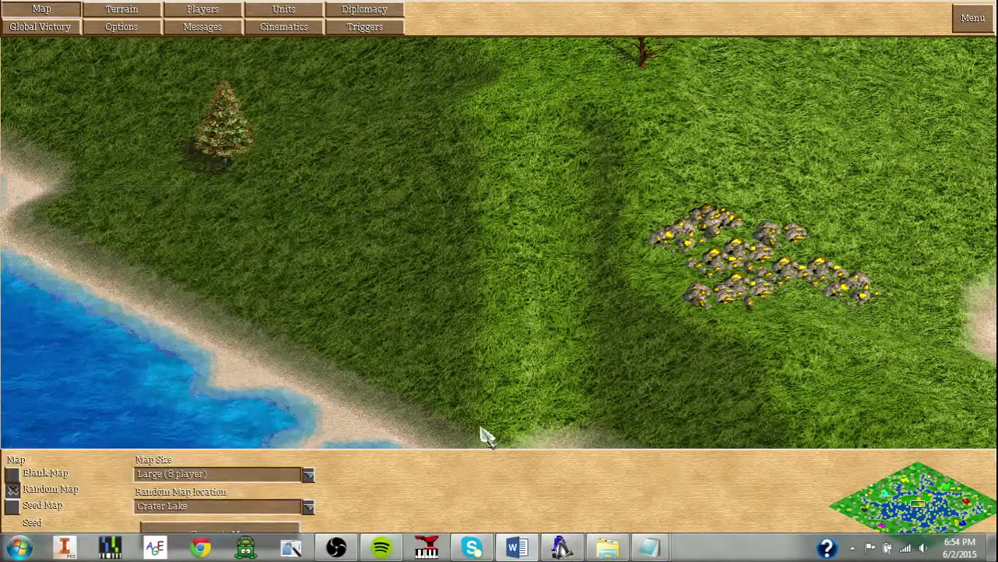
click(564, 546)
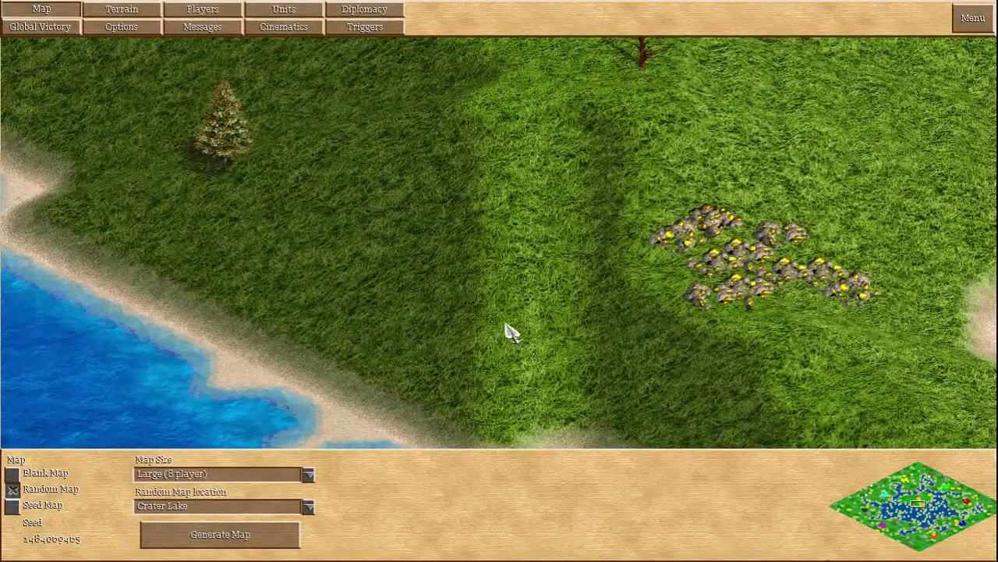
key(super)
click(363, 495)
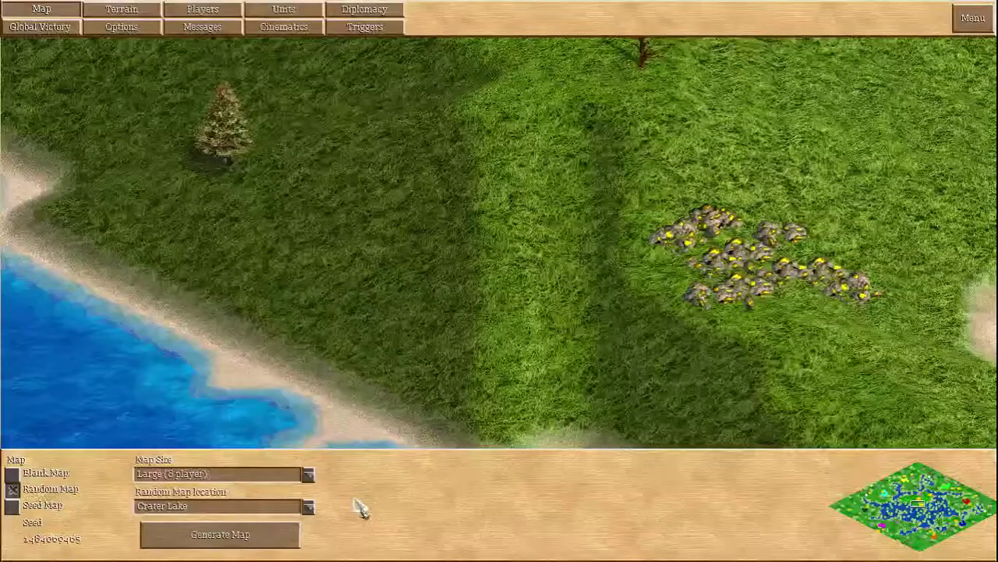
- Generate a large Caldera Nomad v1.3 random map and inspect it from the rocky centre out to the surrounding water
click(309, 507)
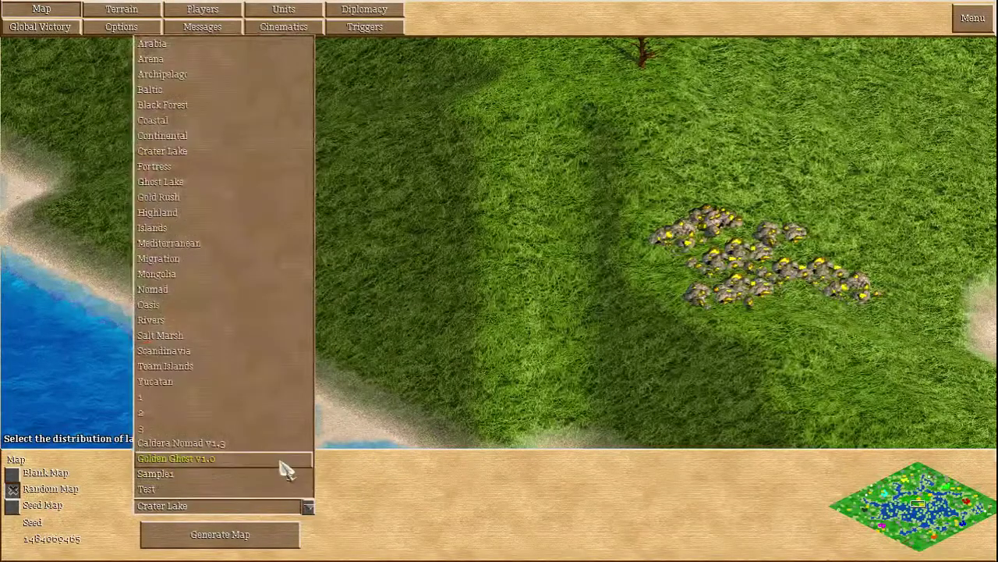
click(285, 456)
click(260, 537)
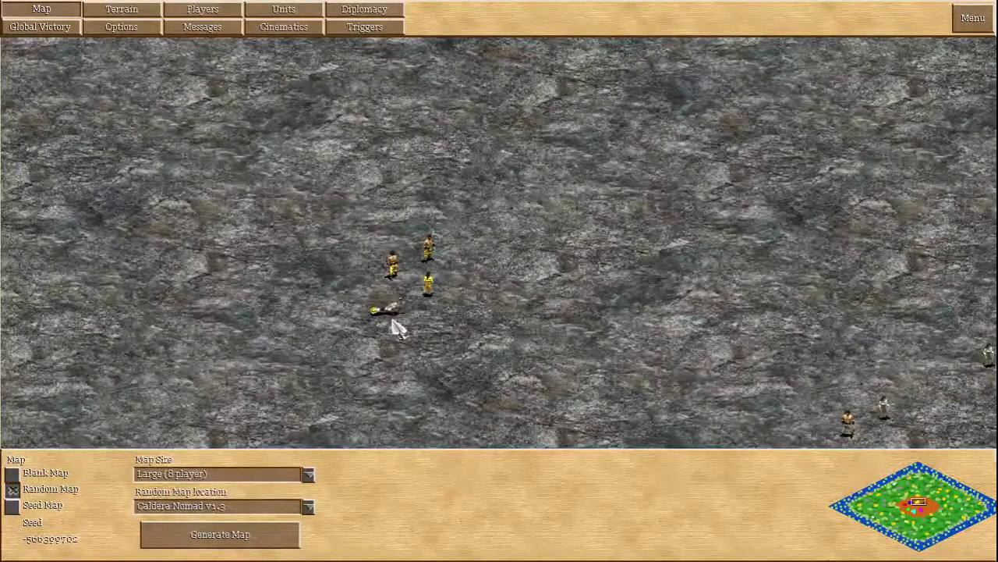
key(Up)
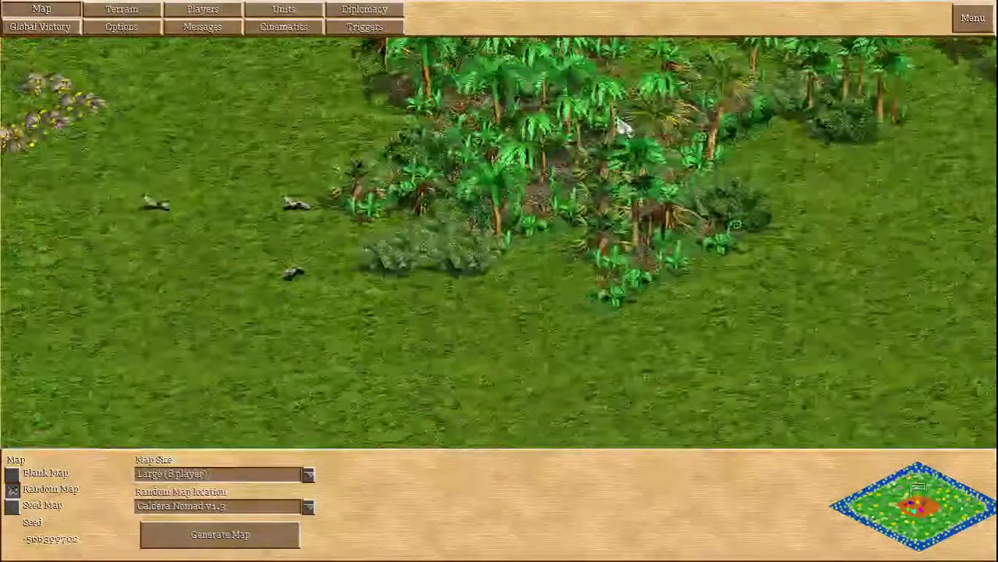
mouse_move(565, 5)
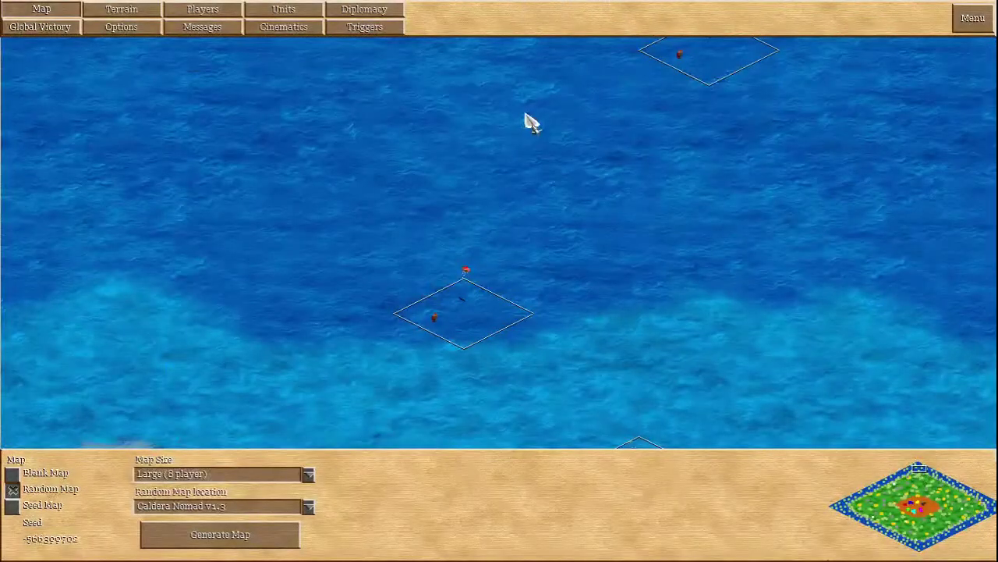
mouse_move(480, 559)
- Switch to the Caldera Nomad v1.3.rms script in Notepad
key(super)
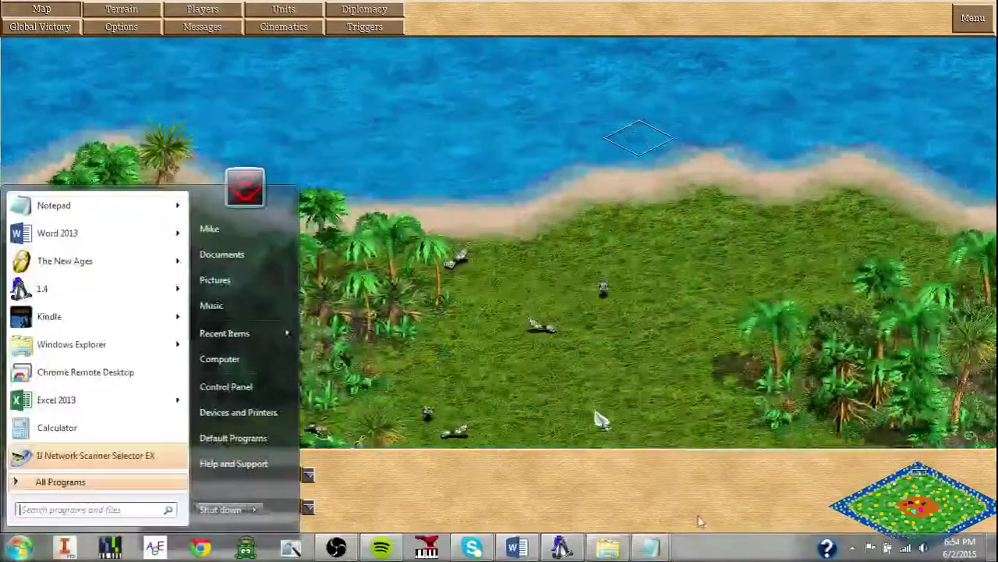
click(665, 551)
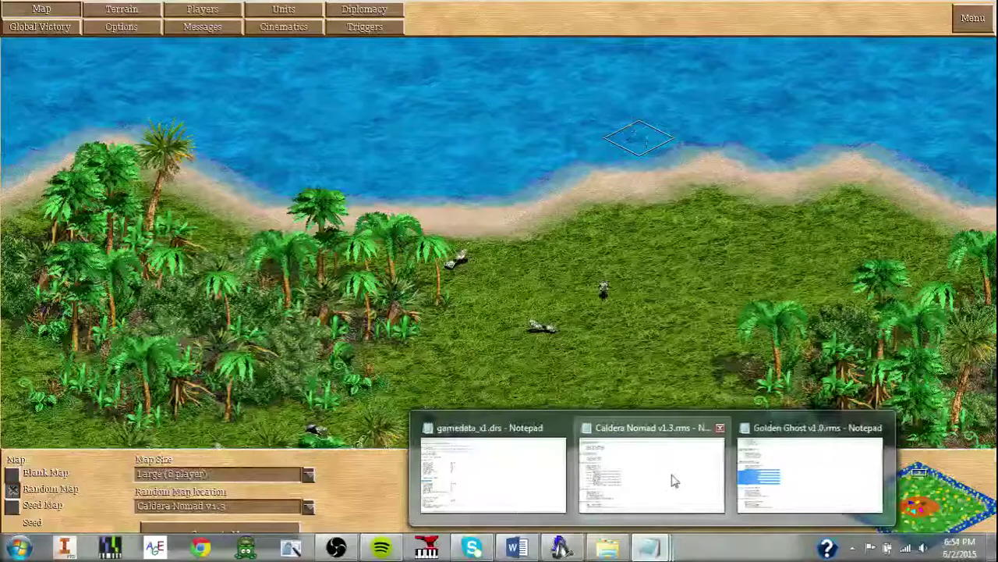
click(671, 473)
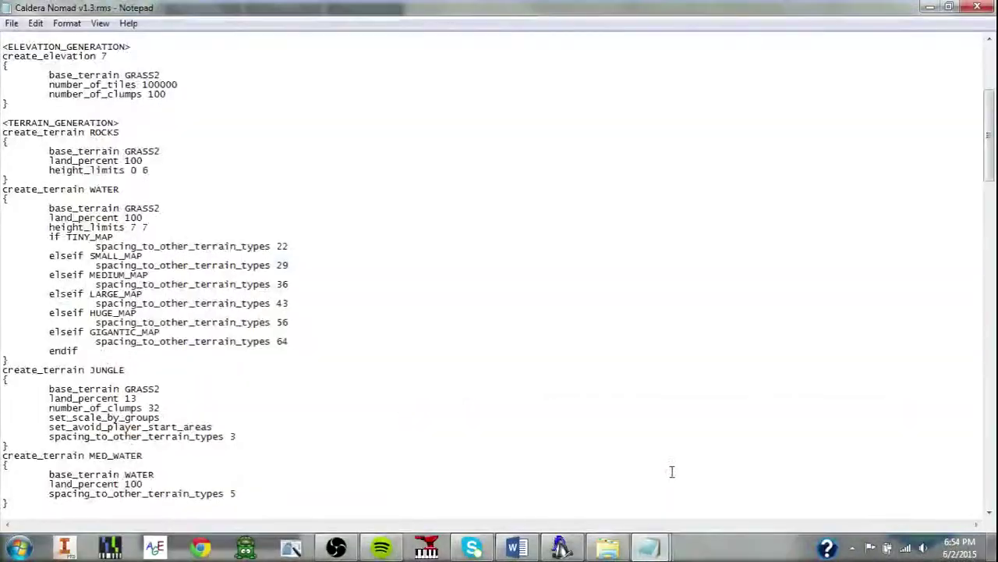
- Highlight the create_player_lands block and the GRASS2 base terrain under LAND_GENERATION in the script to examine them
scroll(392, 266, up, 8)
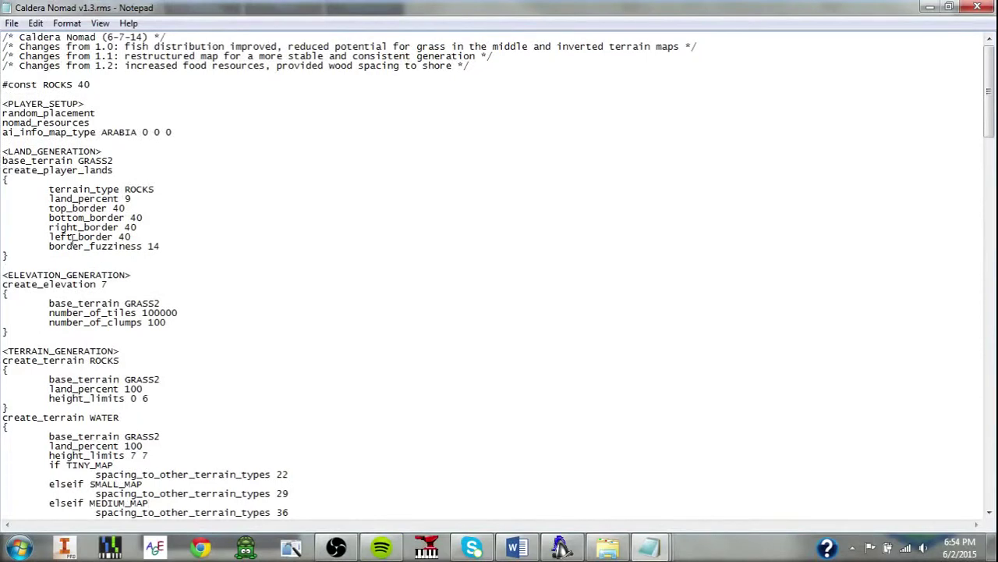
drag(18, 256, 1, 170)
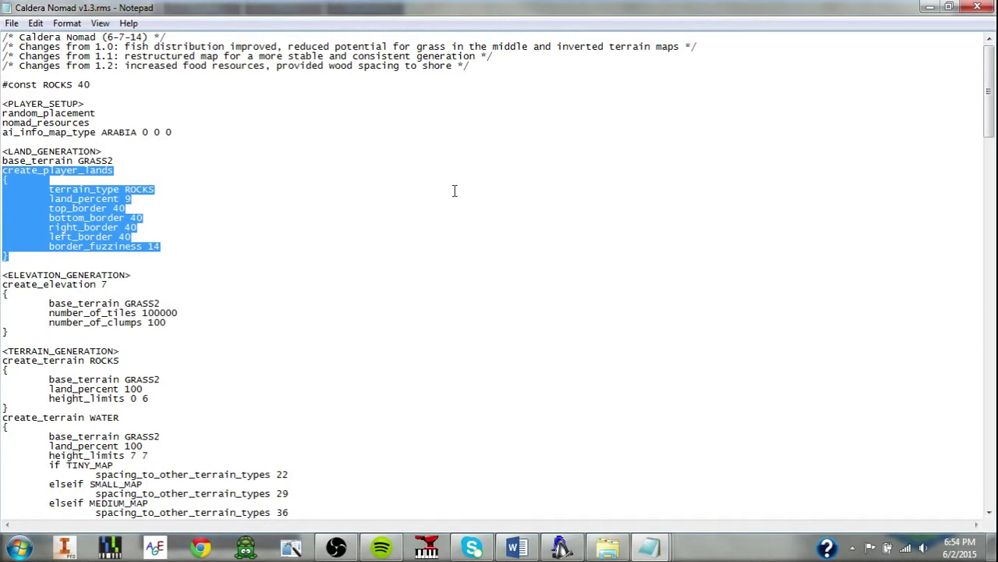
click(558, 226)
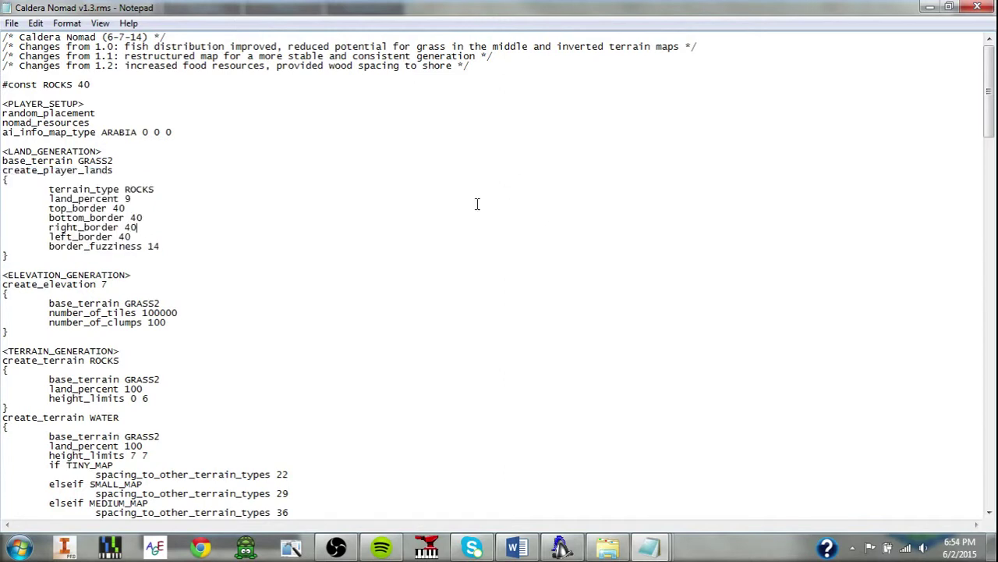
double_click(94, 162)
click(279, 237)
- Highlight the create_terrain WATER block with its spacing per map size, and return to the Age of Empires II scenario editor
scroll(281, 235, down, 8)
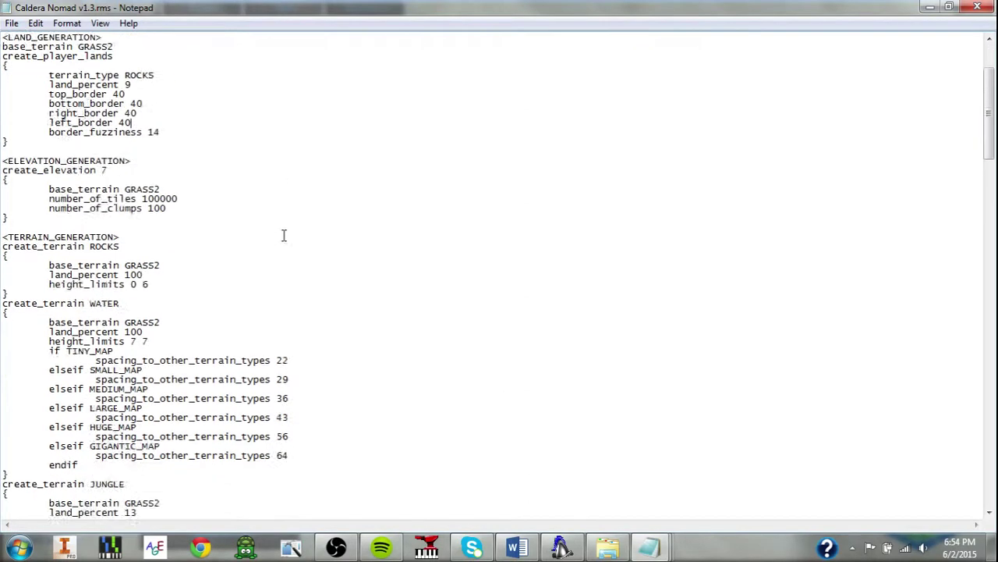
scroll(280, 236, up, 1)
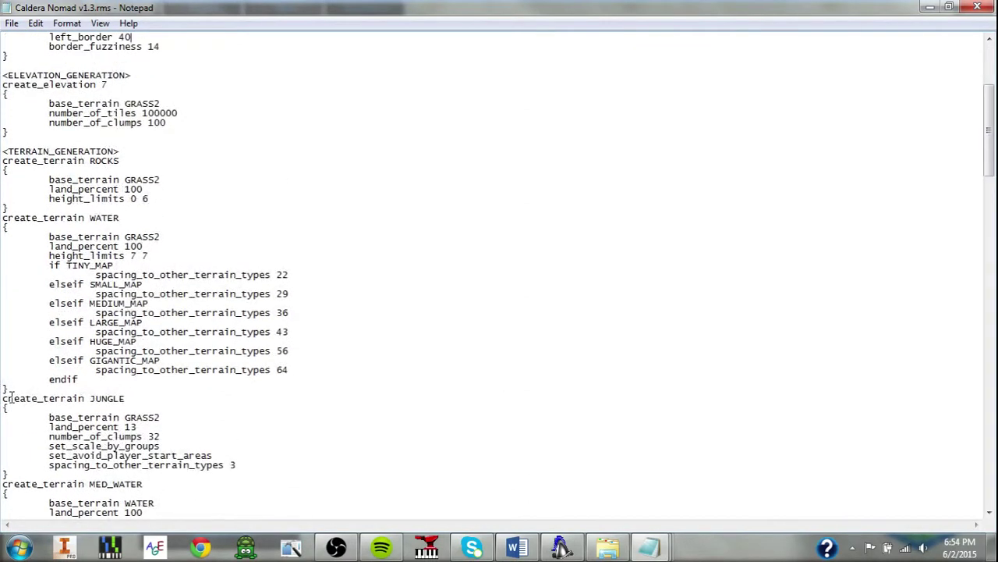
drag(11, 389, 3, 209)
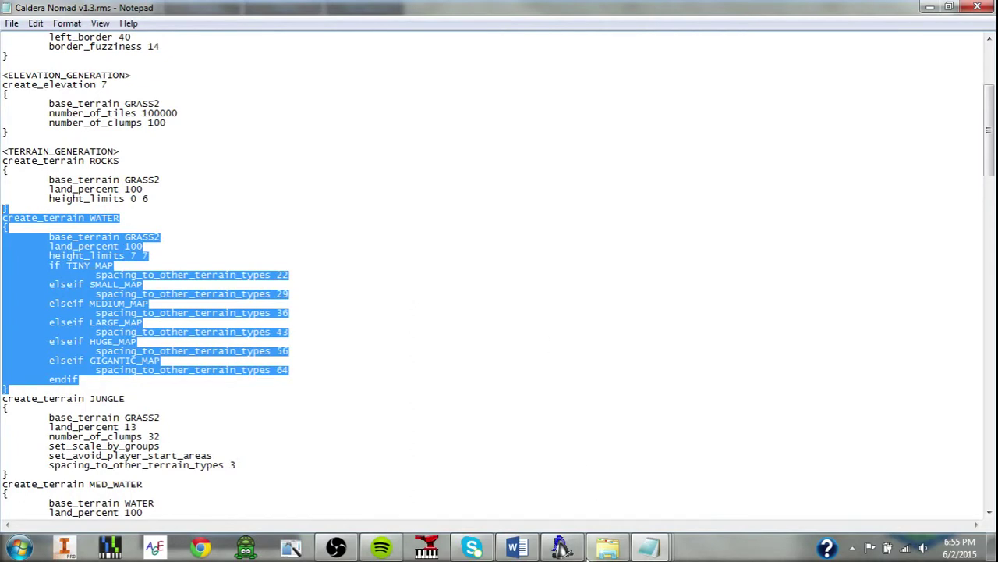
click(561, 546)
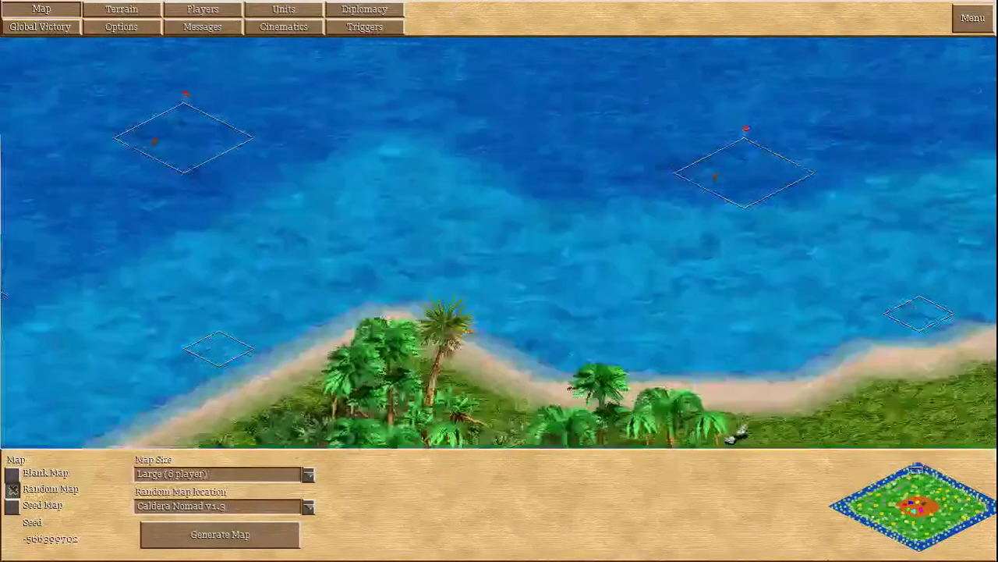